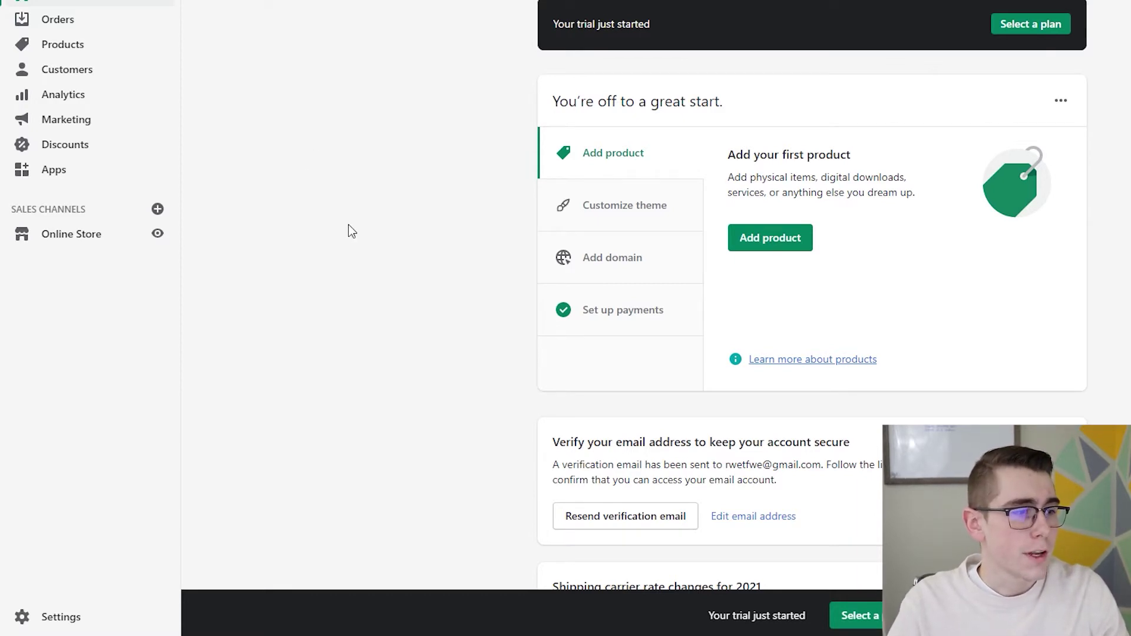
Open the Settings page from the bottom of the admin sidebar
click(99, 612)
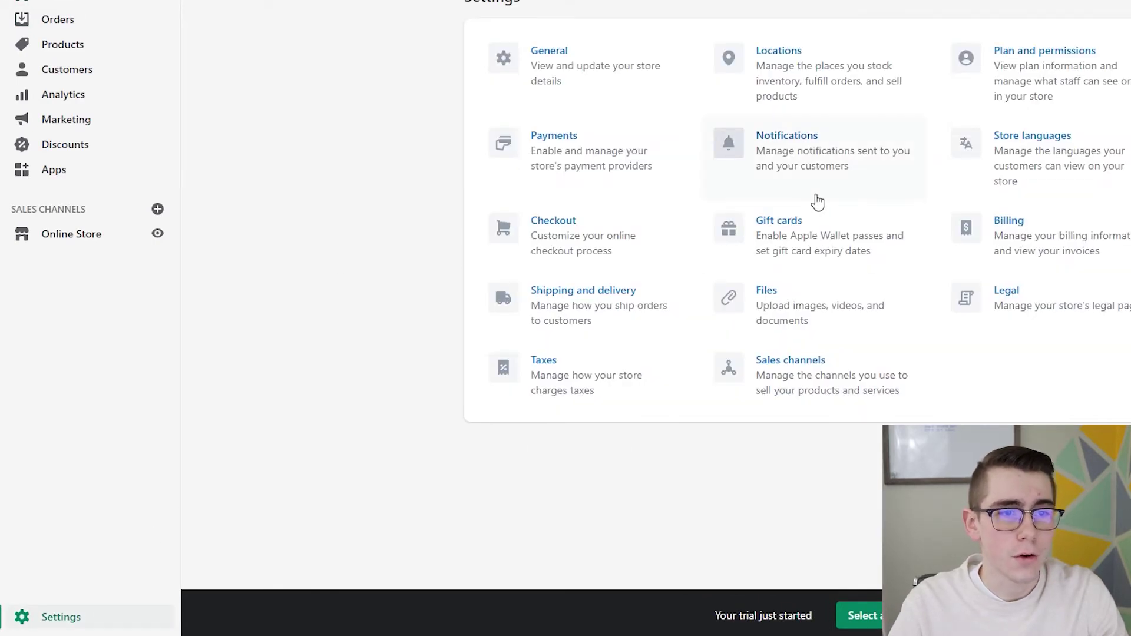
Open the Legal policies page and scroll down to the empty Shipping policy editor
click(1016, 292)
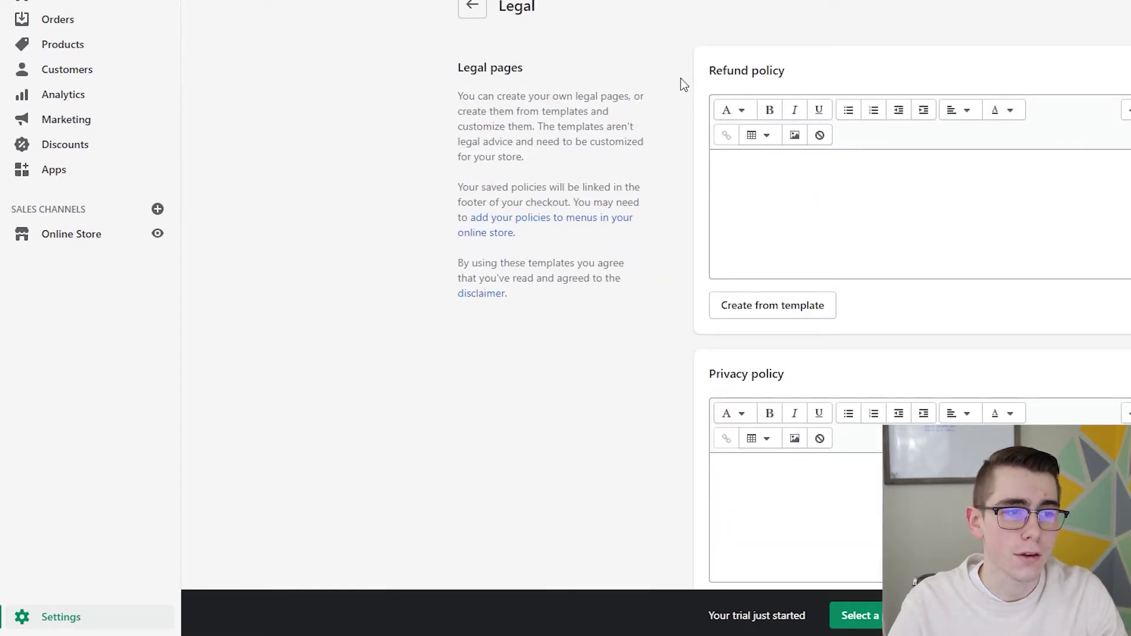
scroll(674, 100, down, 8)
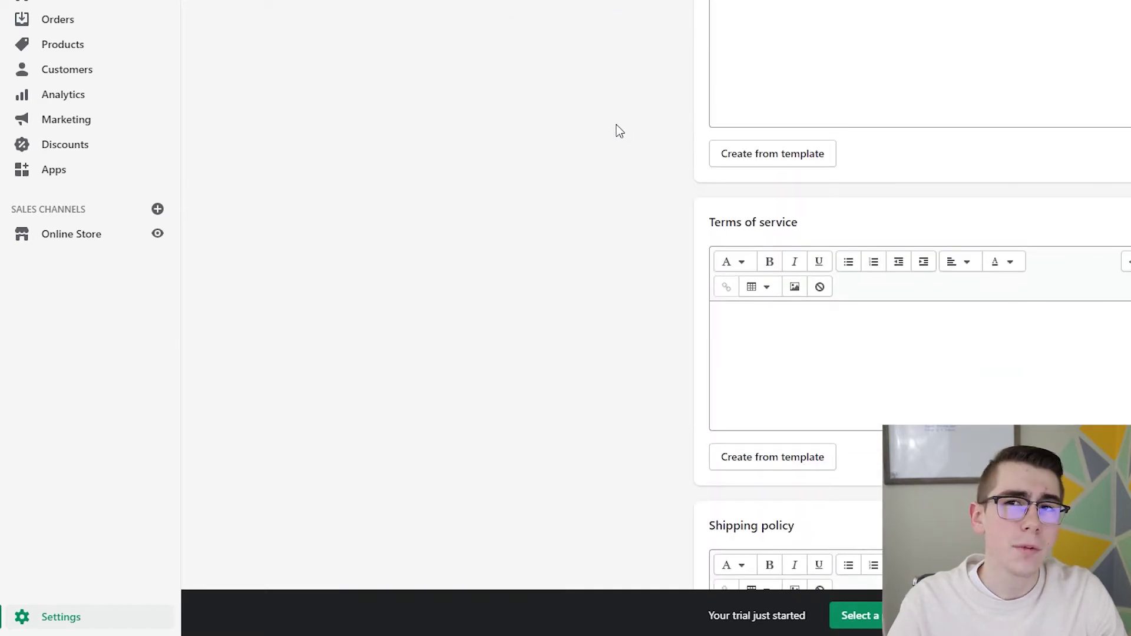
scroll(616, 125, down, 4)
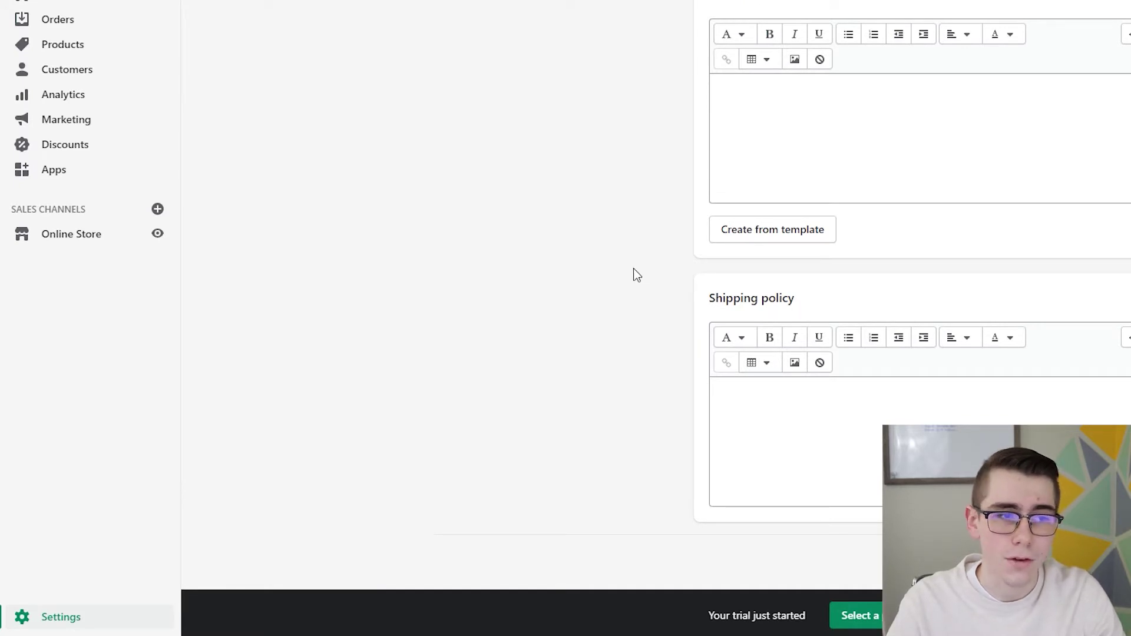
scroll(759, 292, down, 1)
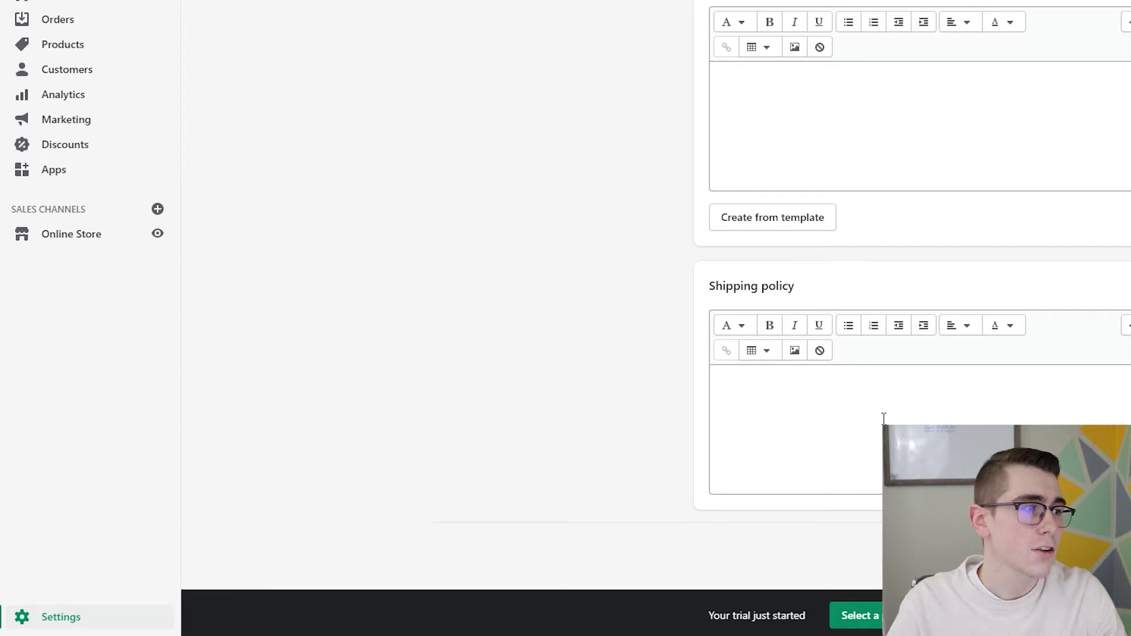
Go to Online Store > Navigation and start a new menu with a new menu item
click(97, 234)
click(83, 336)
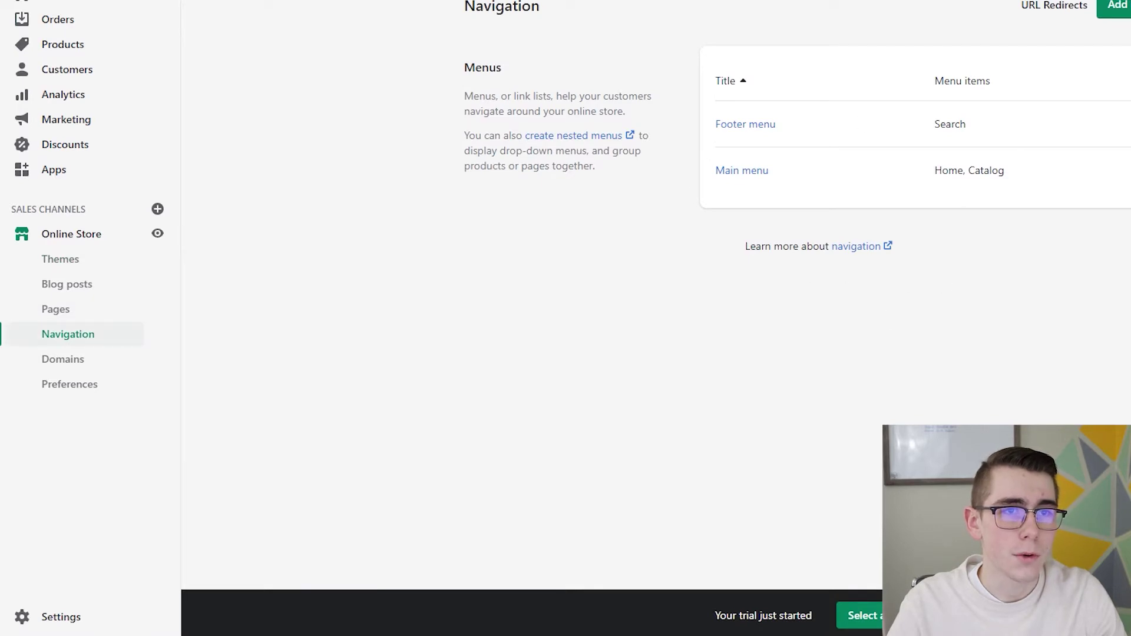
click(1117, 6)
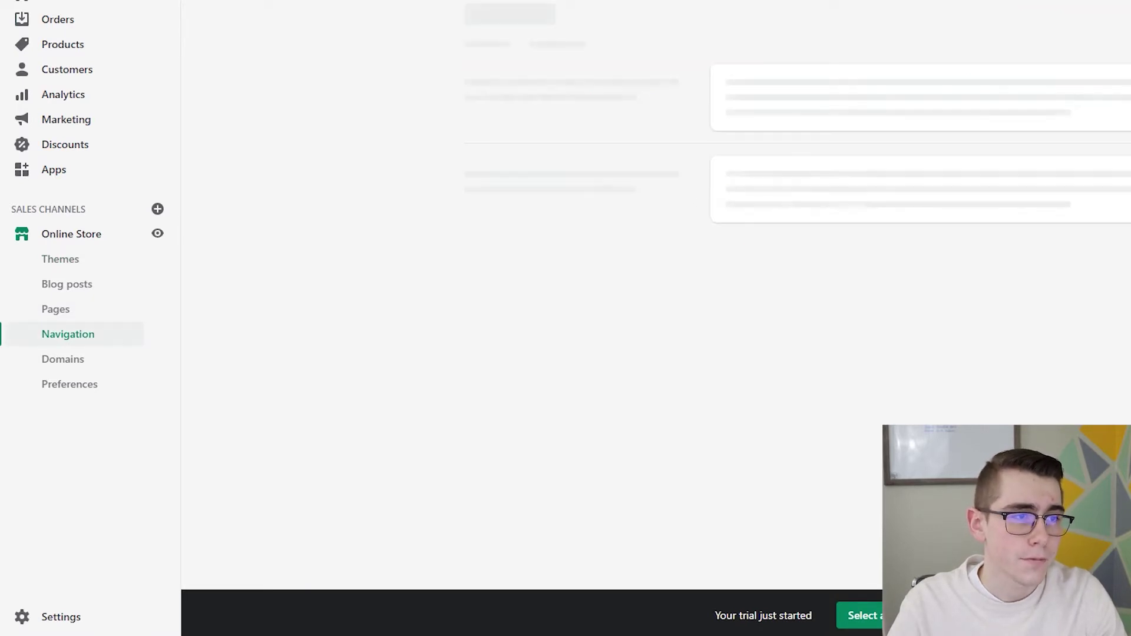
click(540, 282)
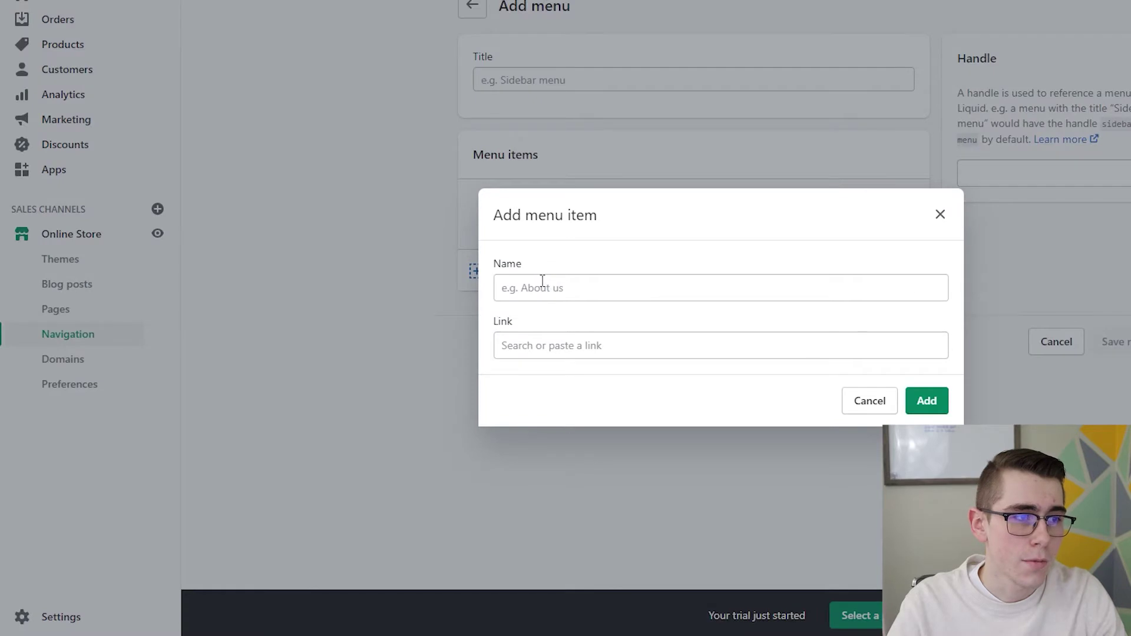
Add a menu item named 'Shipping Policy' linked to the store's Policies
click(576, 298)
text(Shipping POlicy)
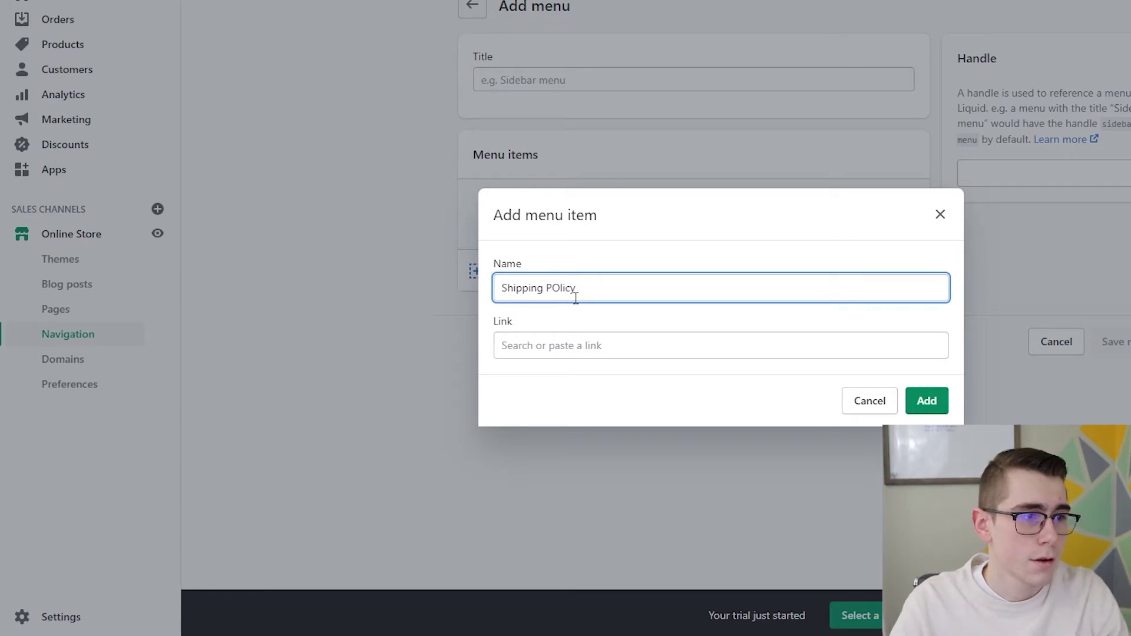
key(BackSpace)
key(BackSpace)
key(BackSpace)
key(BackSpace)
key(BackSpace)
text(olicy)
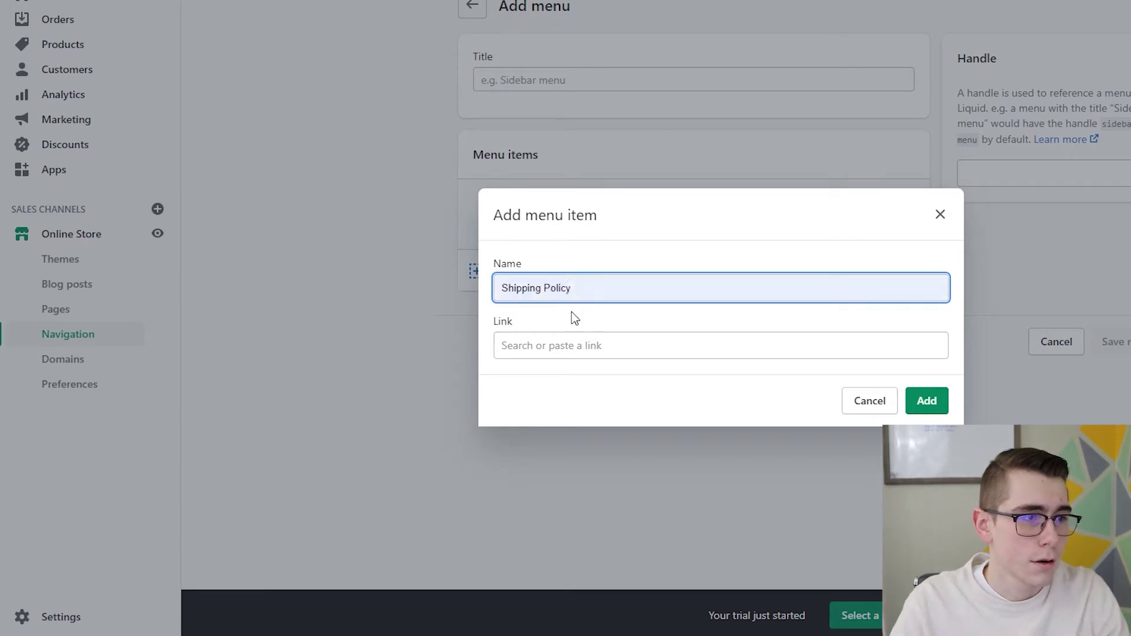
click(605, 353)
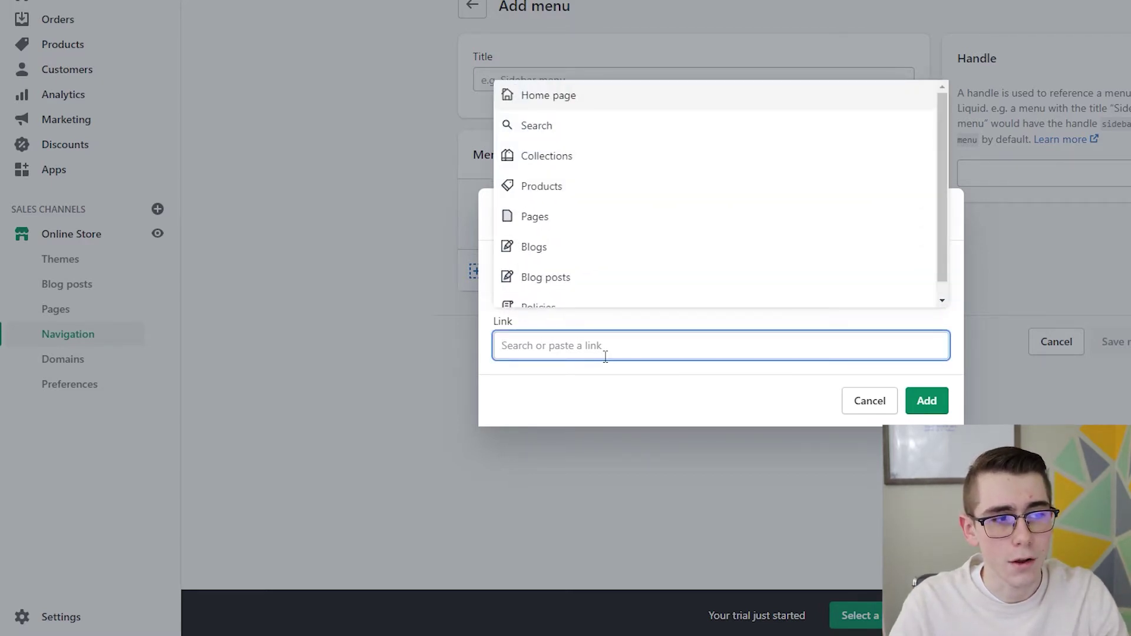
scroll(596, 301, down, 1)
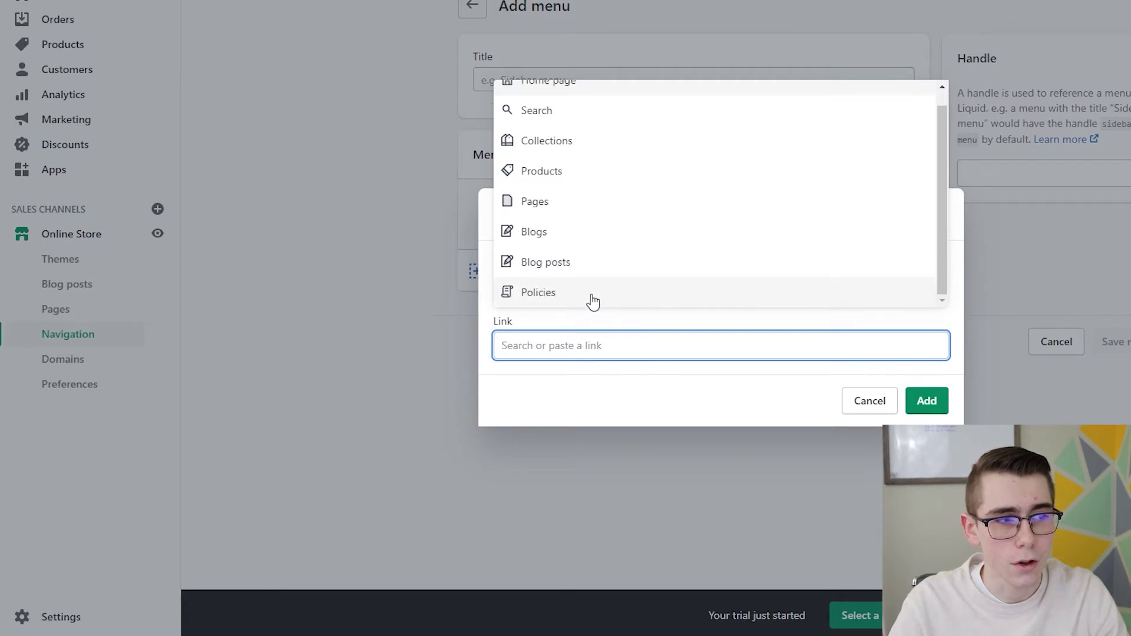
click(568, 295)
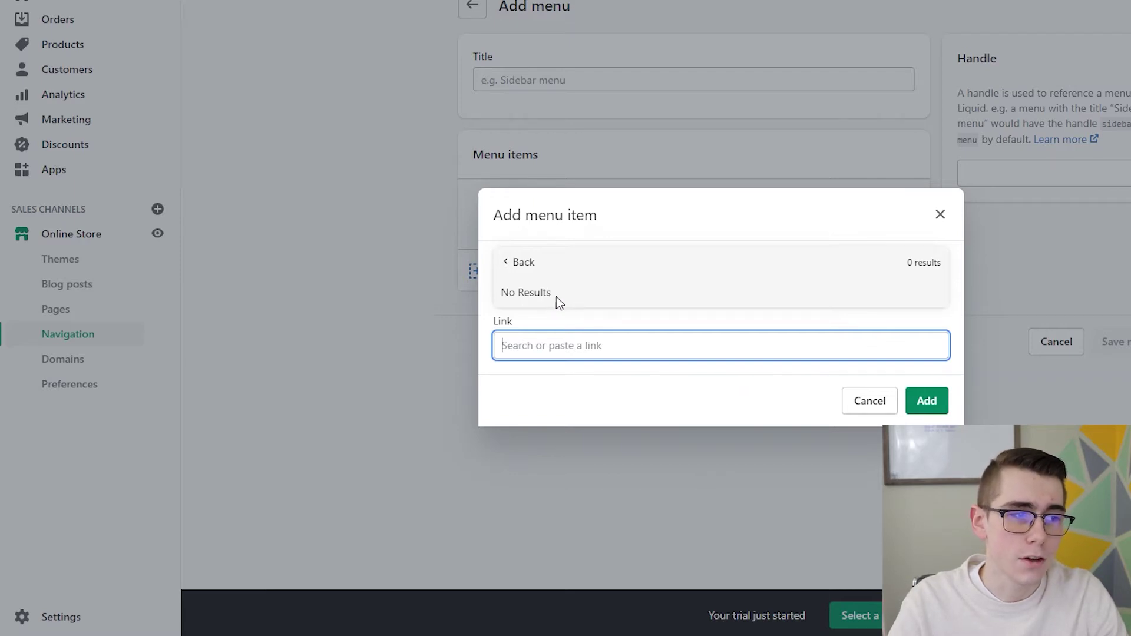
click(736, 398)
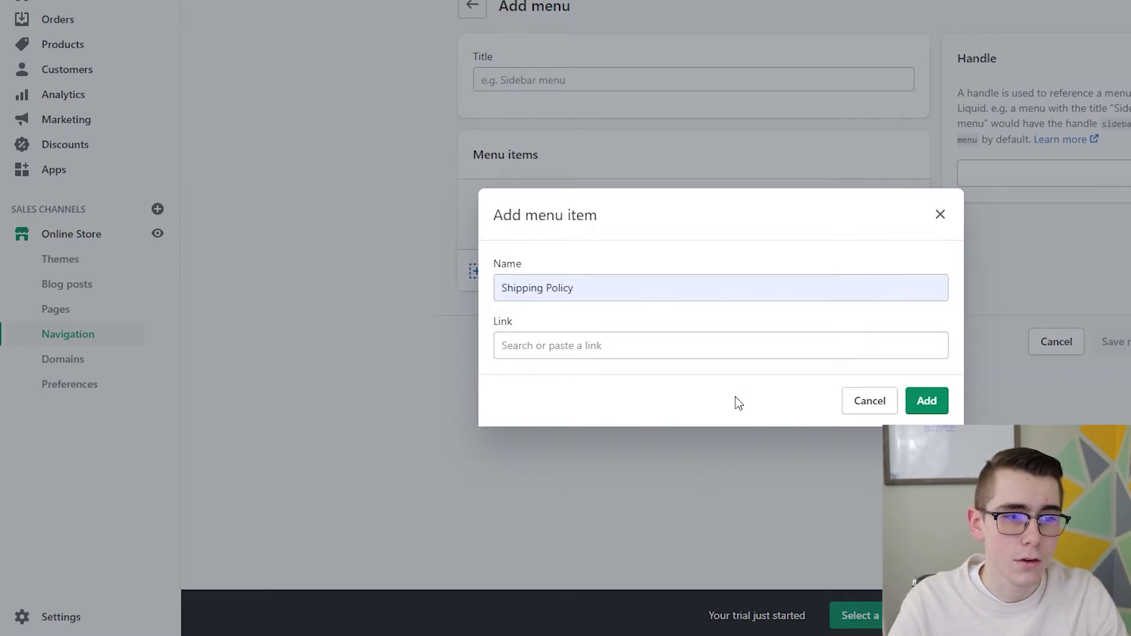
click(927, 403)
click(940, 215)
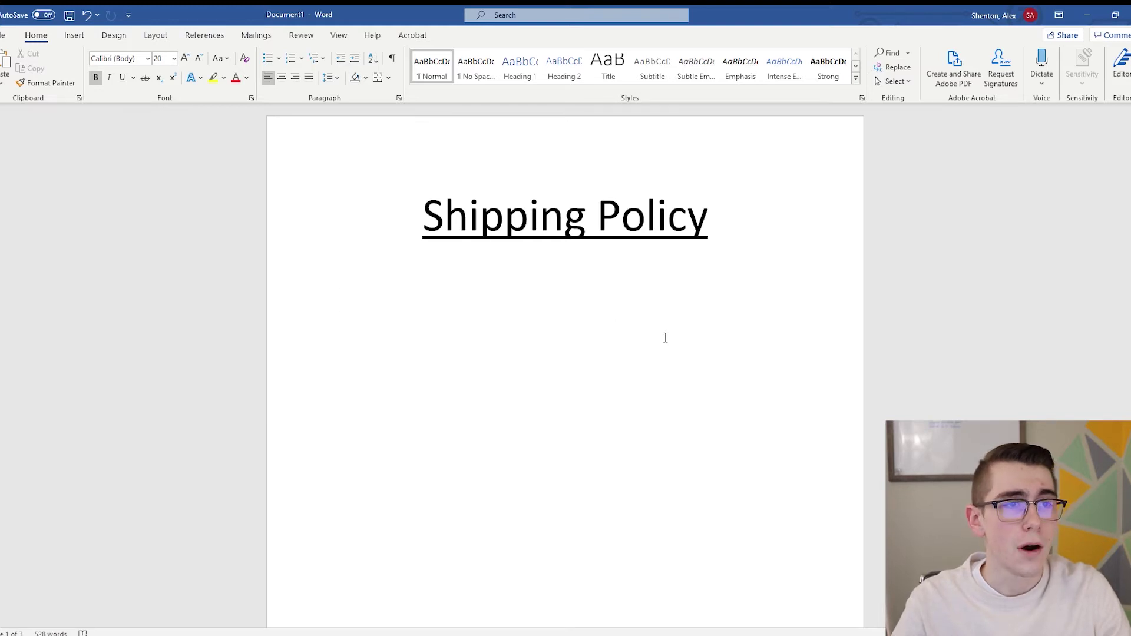
Scroll down to read the full 'How long does it take to arrive once shipped?' answer
scroll(663, 354, down, 3)
scroll(607, 348, down, 9)
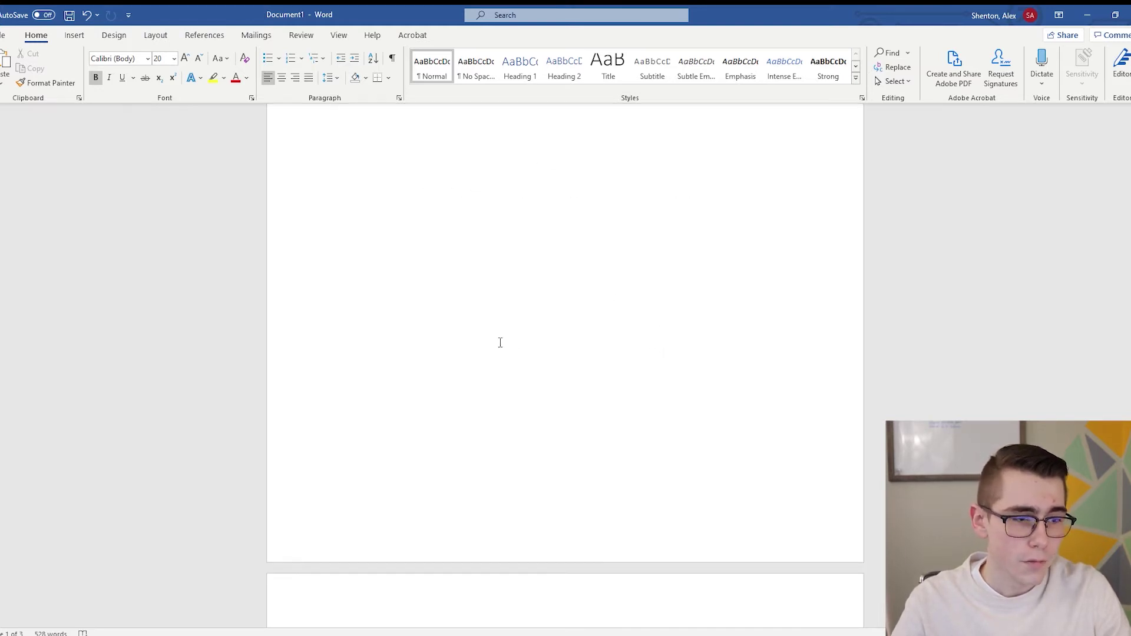
scroll(607, 340, down, 3)
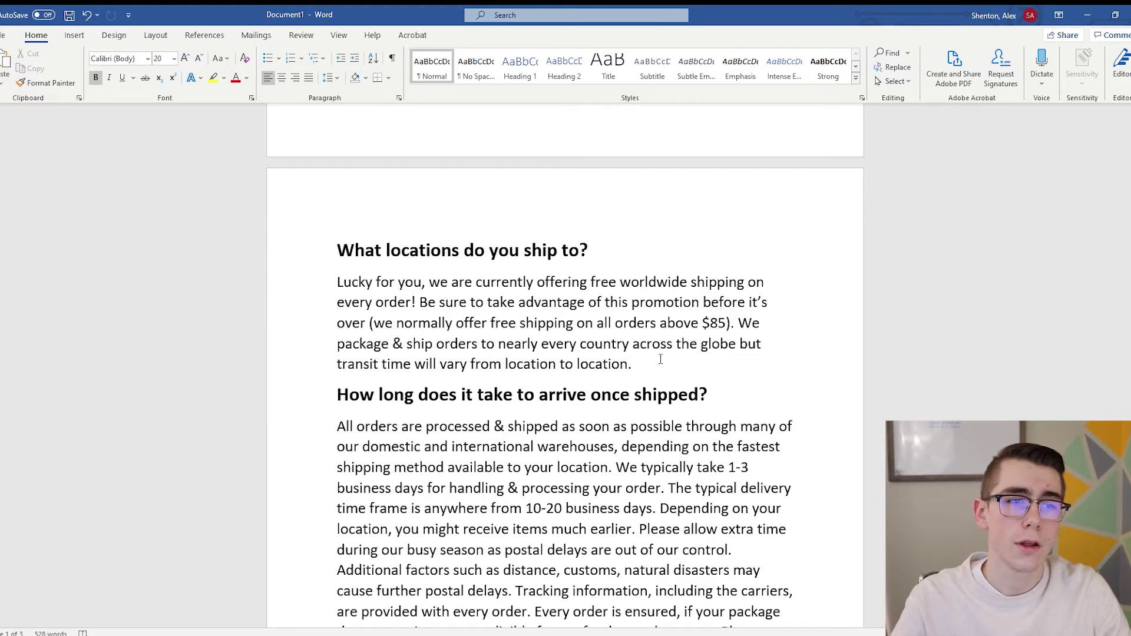
scroll(660, 360, down, 2)
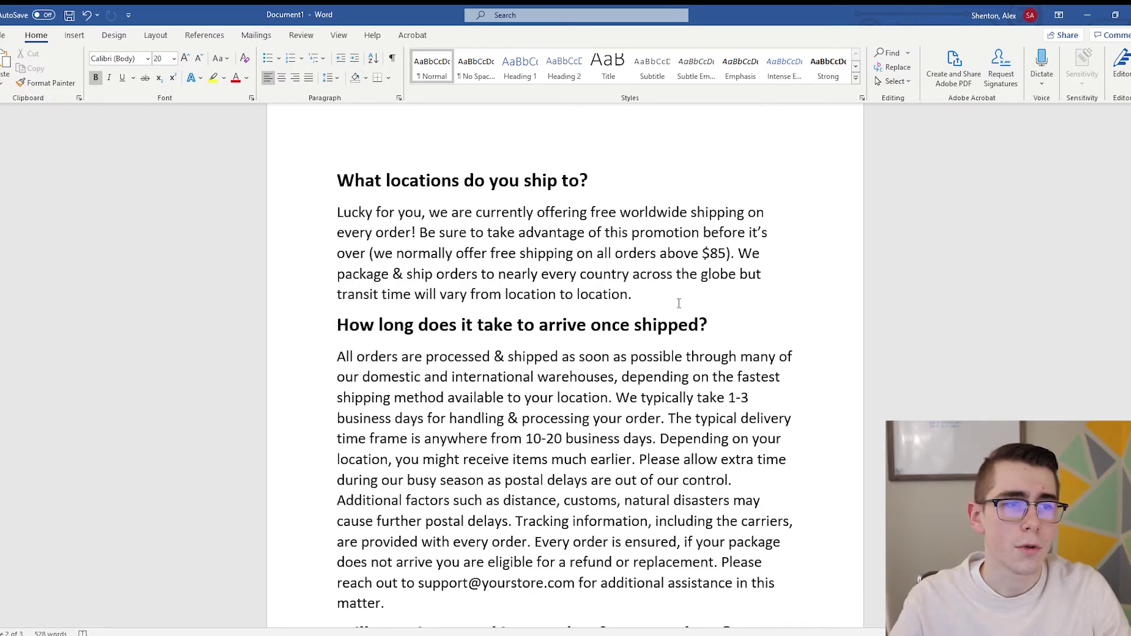
Scroll to the 'Will I receive a tracking number for my package?' section and the lost-in-the-mail heading
scroll(793, 304, down, 1)
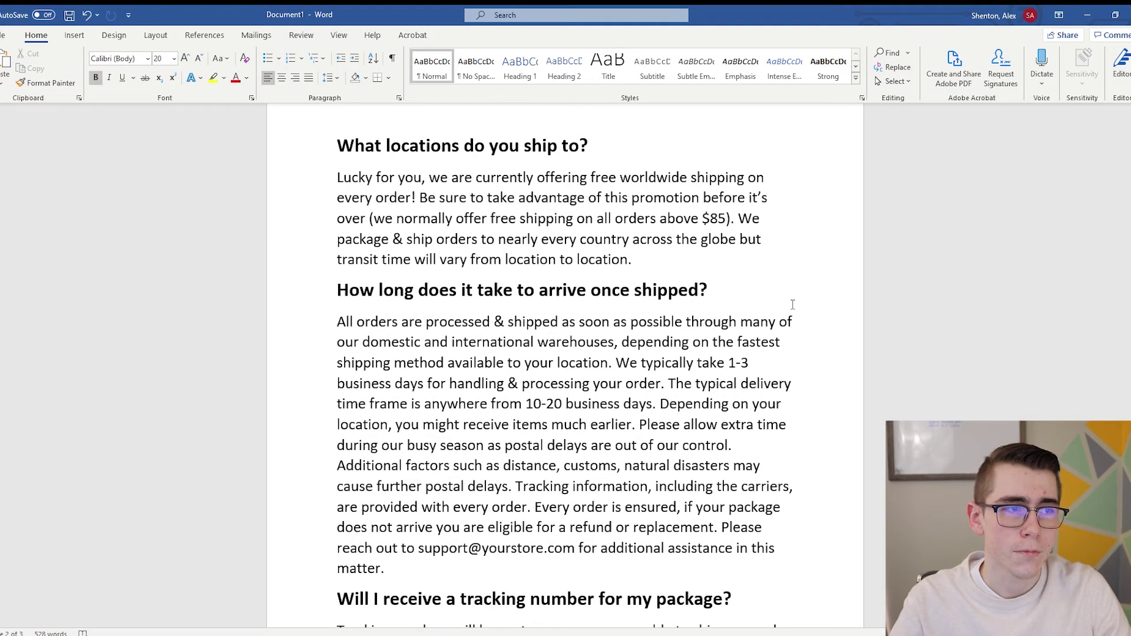
scroll(708, 254, down, 2)
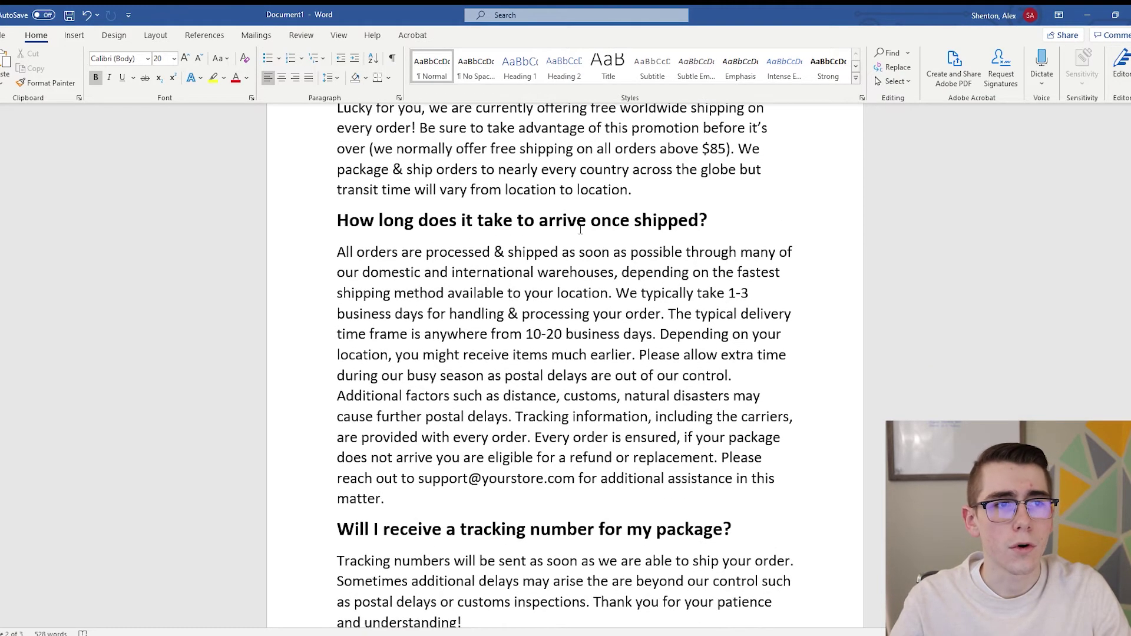
scroll(674, 247, down, 1)
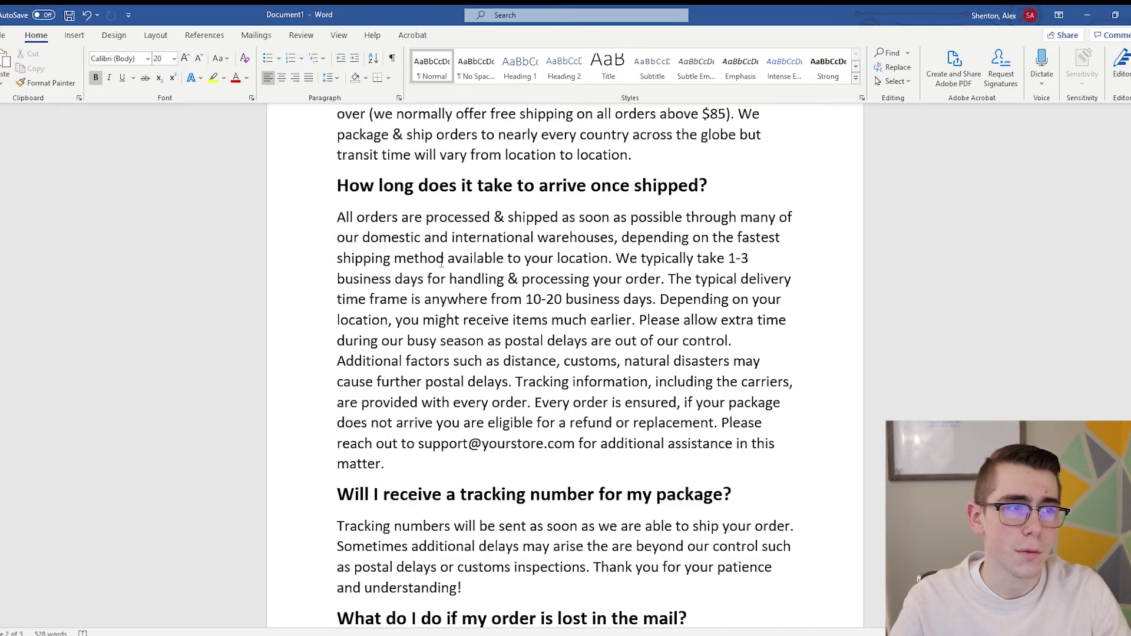
scroll(598, 267, down, 1)
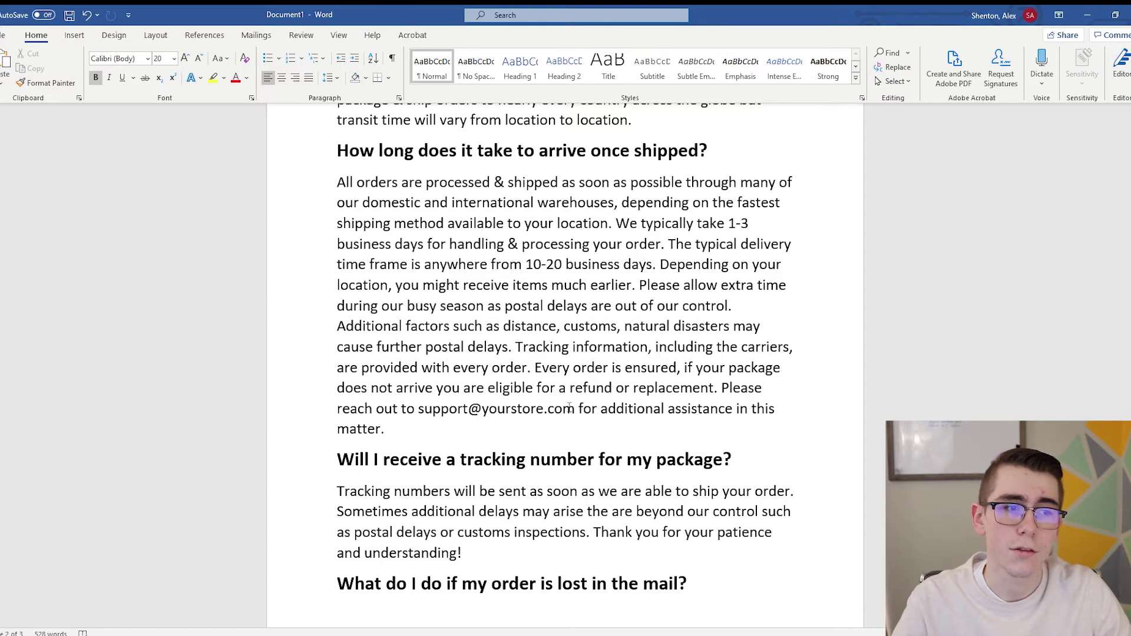
Scroll past the page break to the lost-in-the-mail answer and the customs fees heading
scroll(560, 407, down, 2)
scroll(537, 371, up, 1)
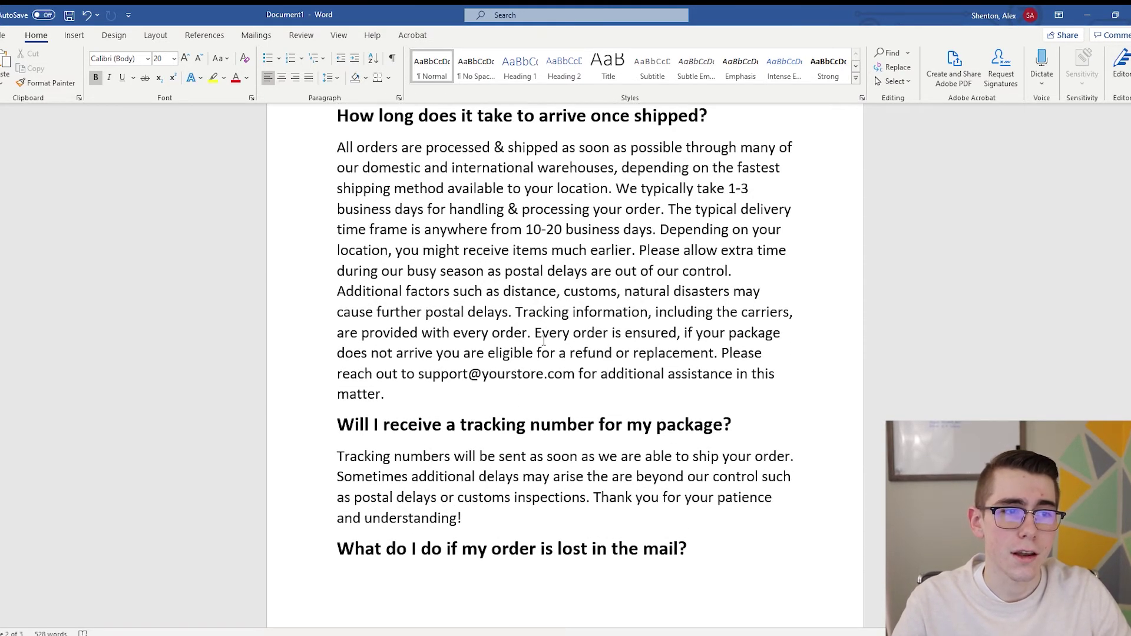
scroll(540, 345, down, 1)
scroll(540, 344, down, 4)
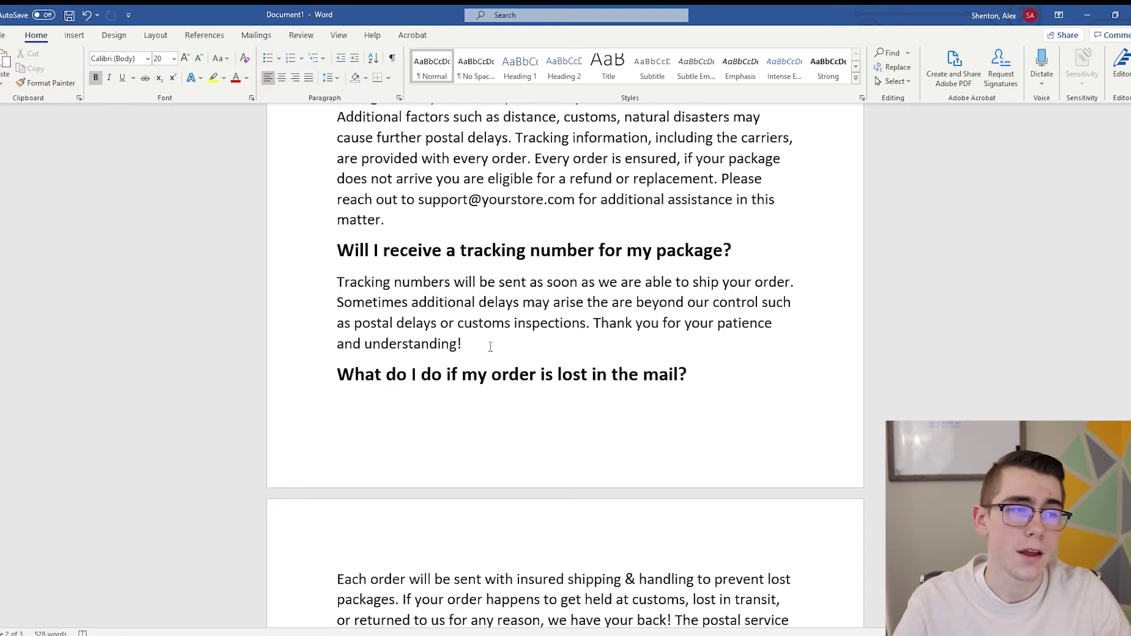
scroll(470, 253, down, 2)
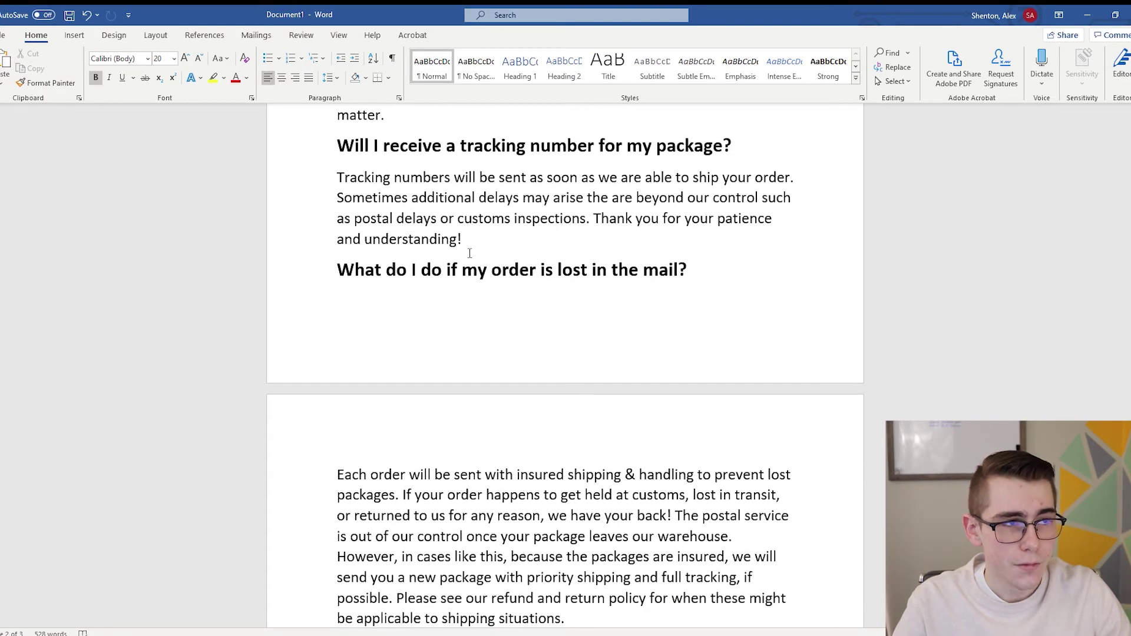
scroll(470, 253, down, 1)
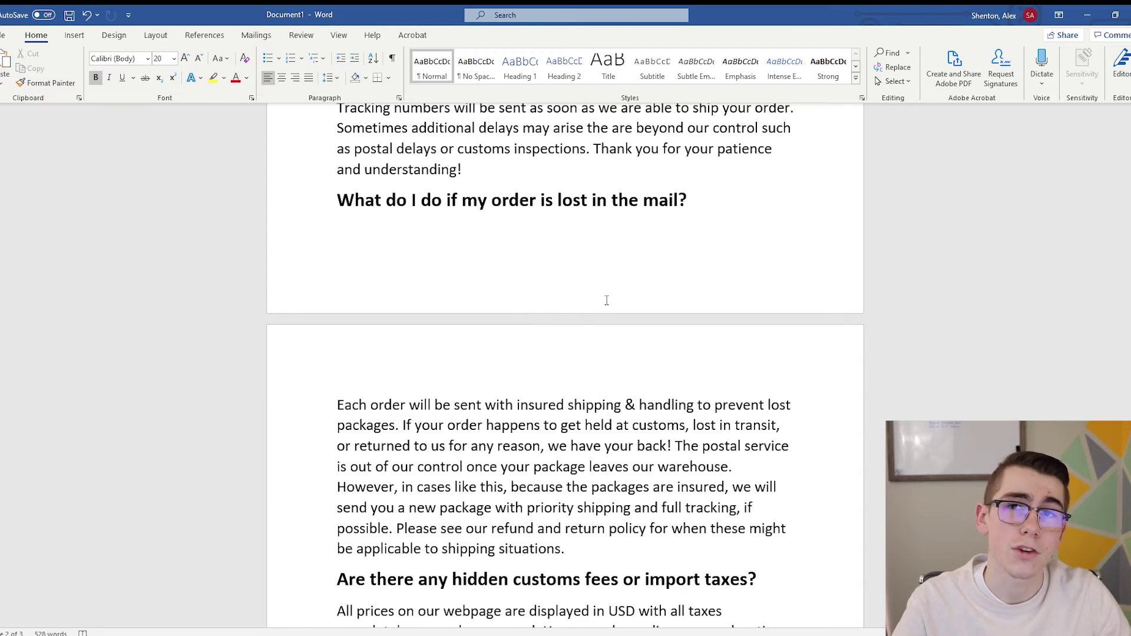
Scroll to the hidden customs fees and import taxes answer and the Extended Delays section
scroll(587, 293, down, 2)
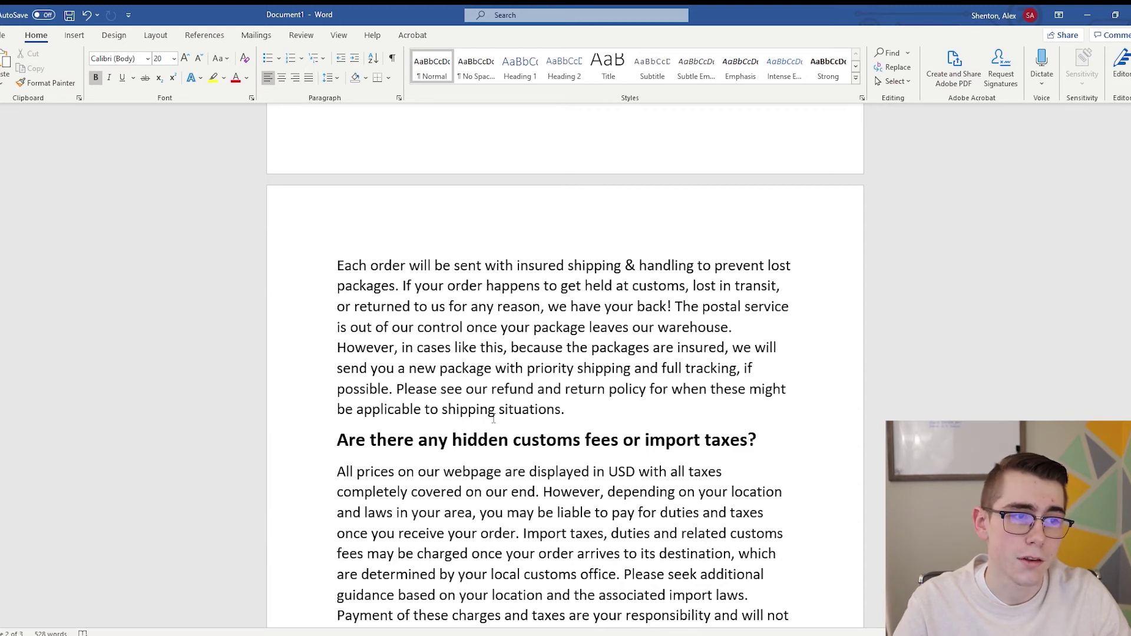
scroll(504, 358, down, 2)
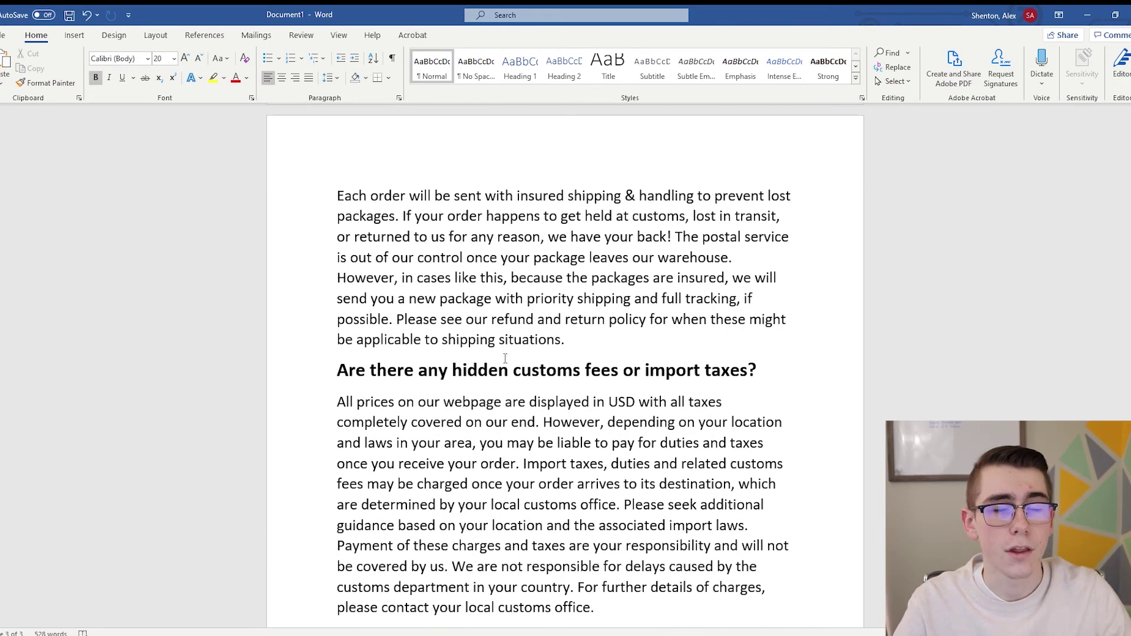
scroll(555, 320, down, 3)
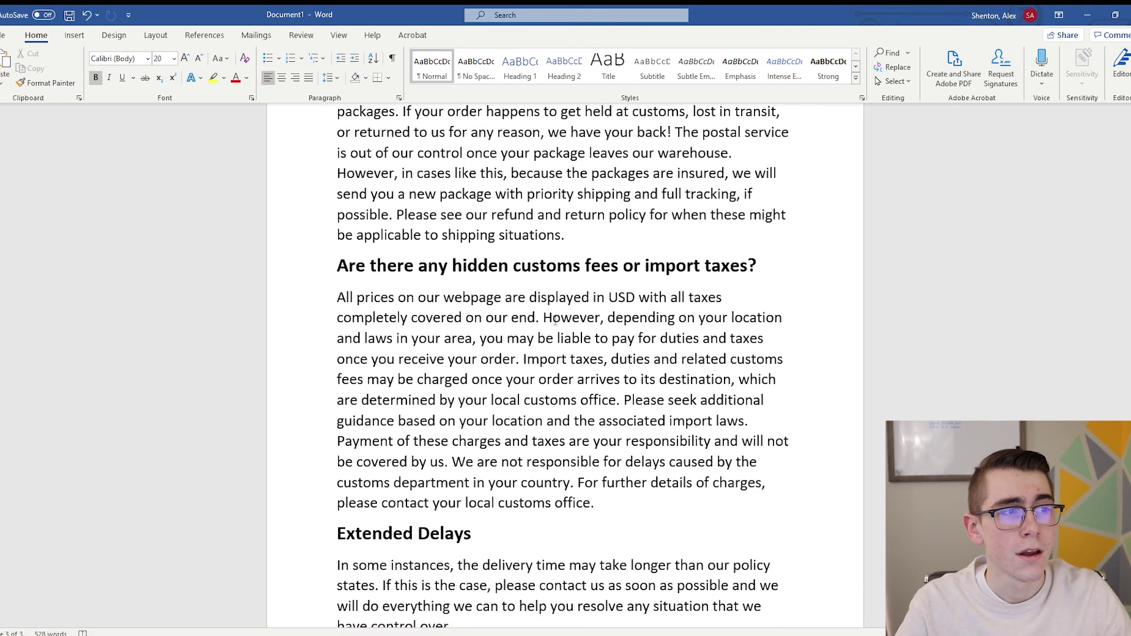
scroll(555, 320, down, 1)
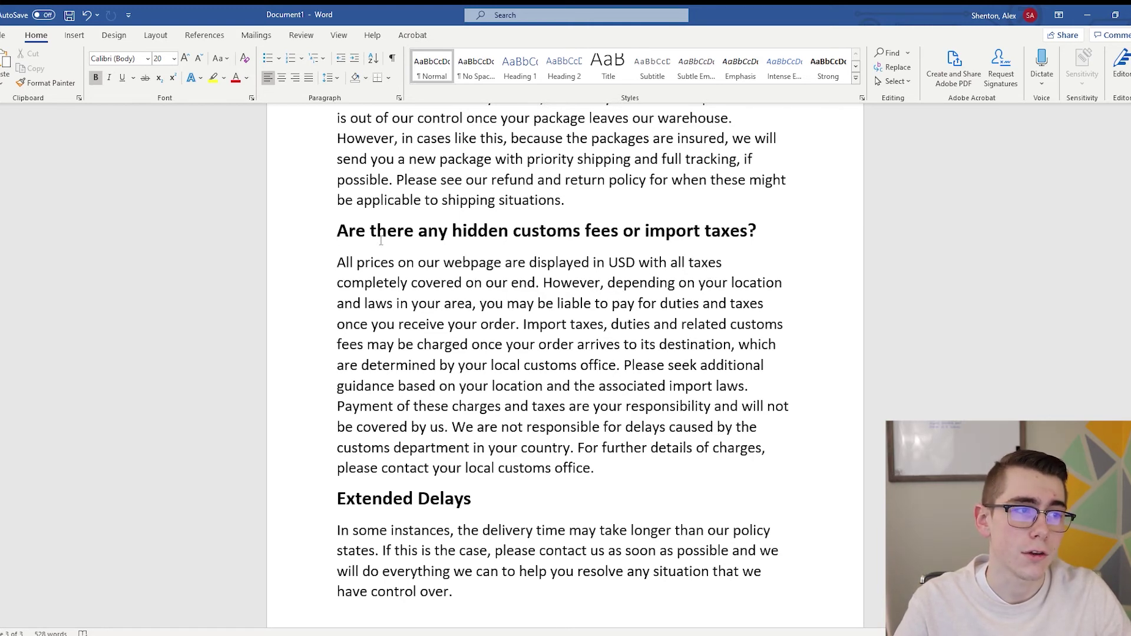
Scroll to the bottom of the document to show the full Extended Delays paragraph
scroll(404, 243, down, 1)
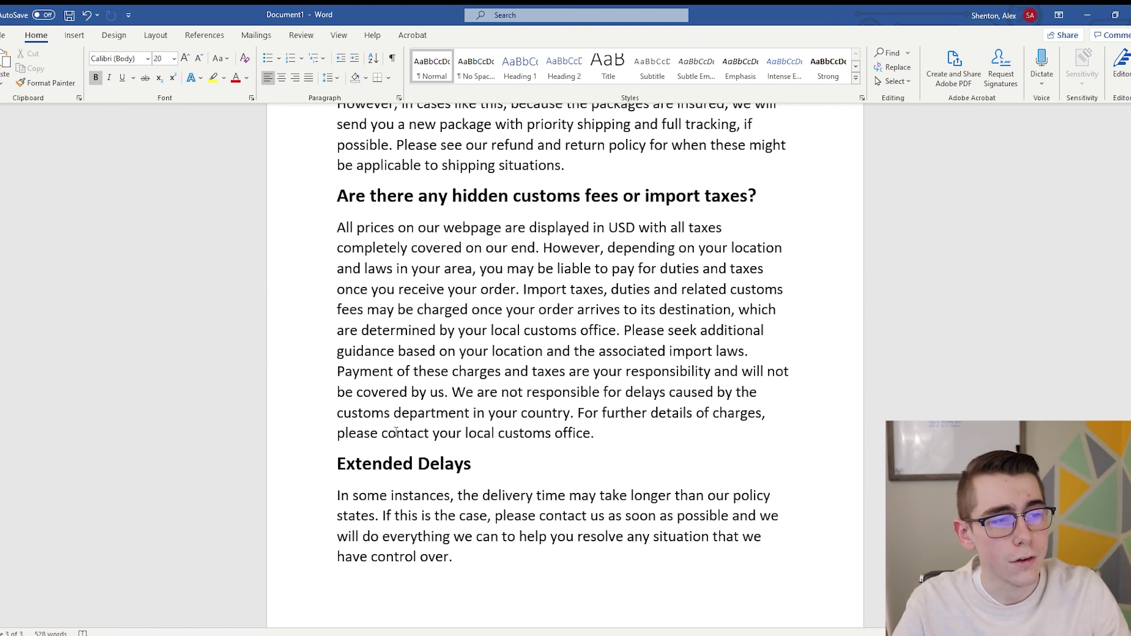
scroll(561, 322, down, 2)
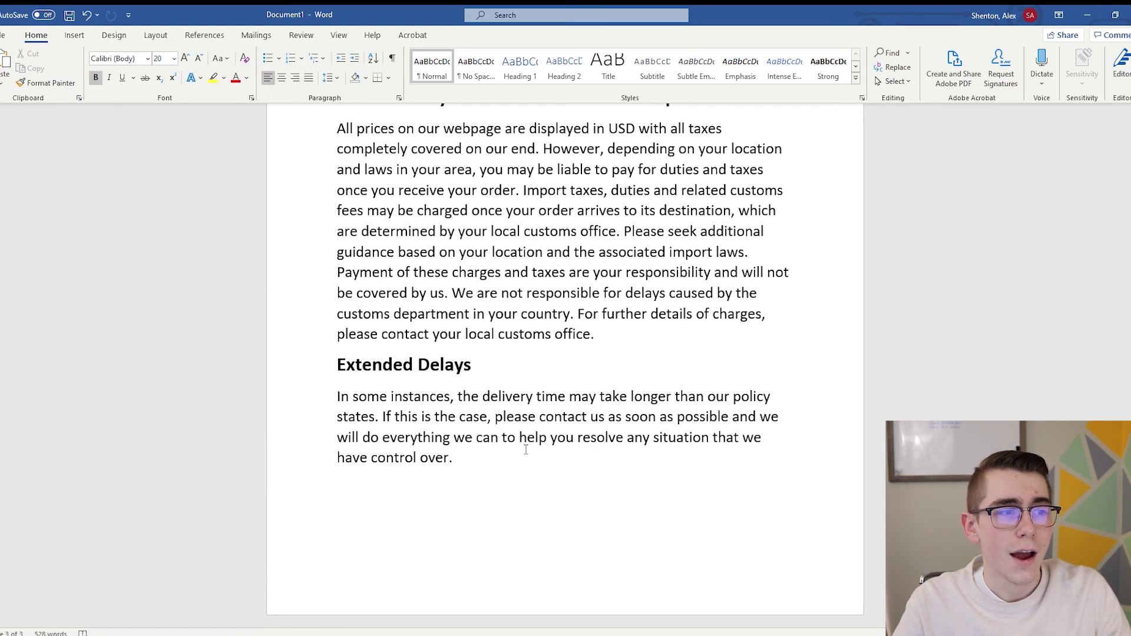